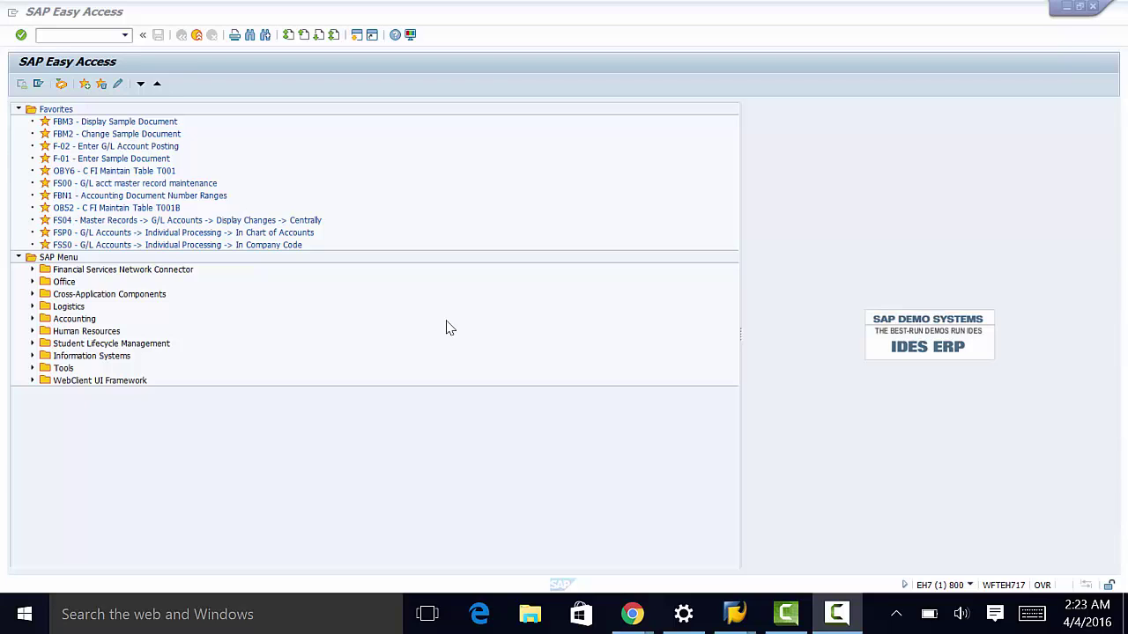
Run transaction SPRO from the command field history and open the SAP Reference IMG.
left_click(125, 35)
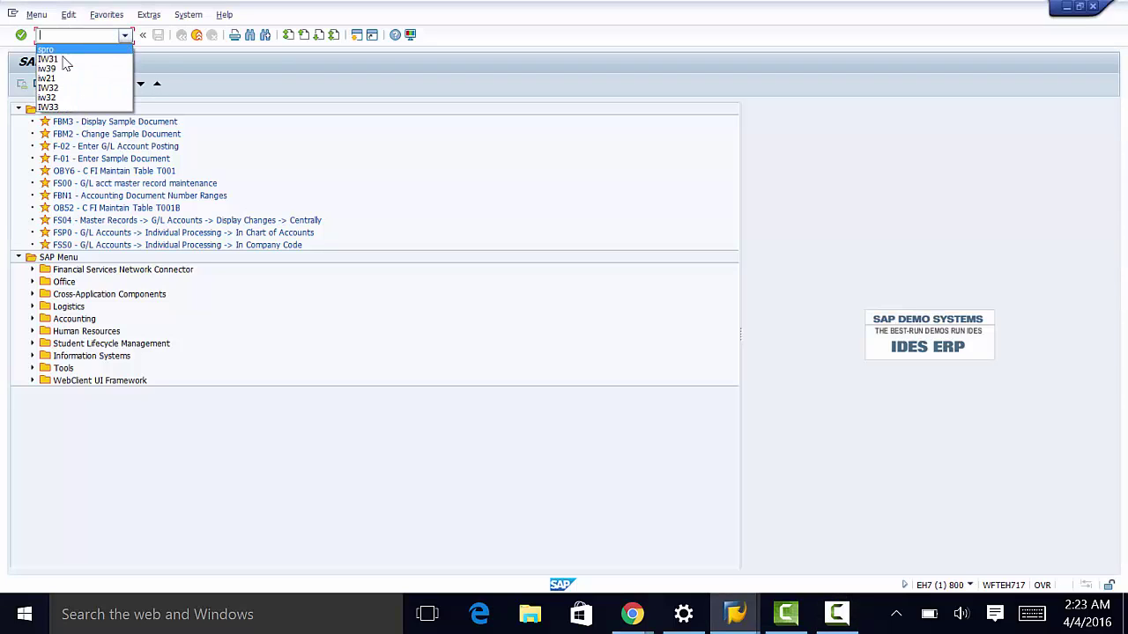
left_click(40, 50)
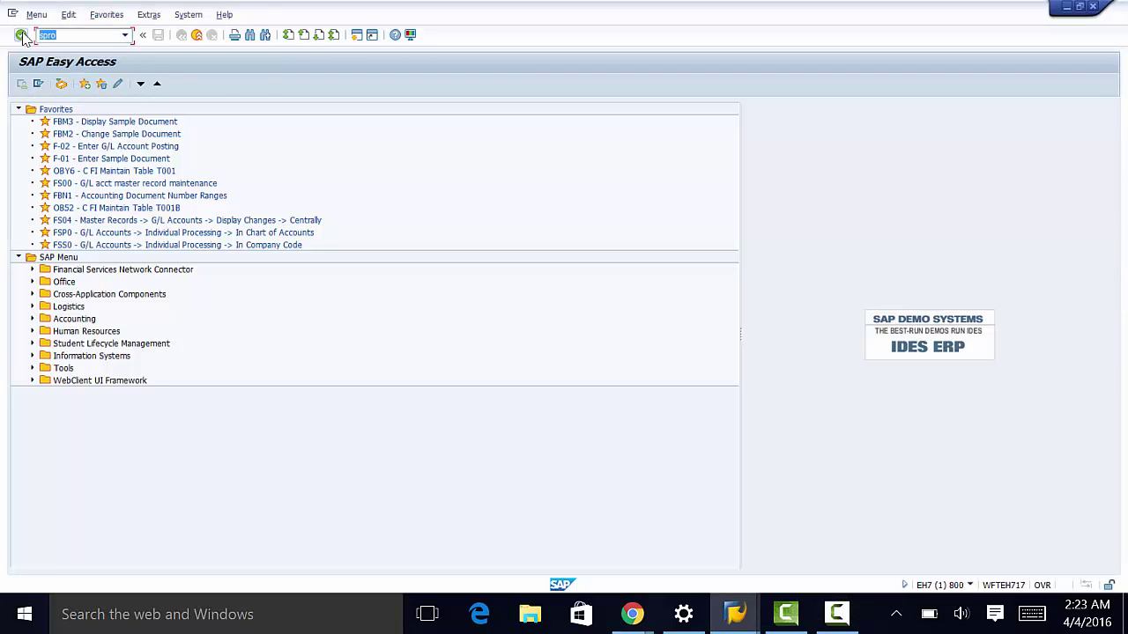
left_click(20, 34)
left_click(59, 84)
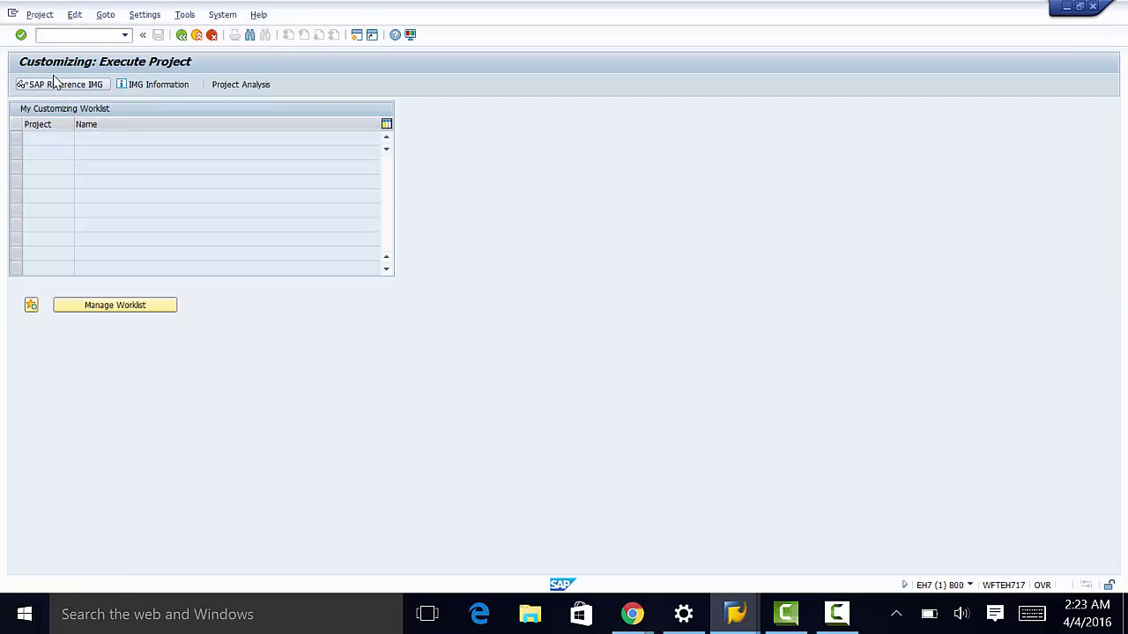
Expand Plant Maintenance and Customer Service > Master Data > Technical Objects > Settings for Fleet Management.
scroll(260, 154, "down", 10)
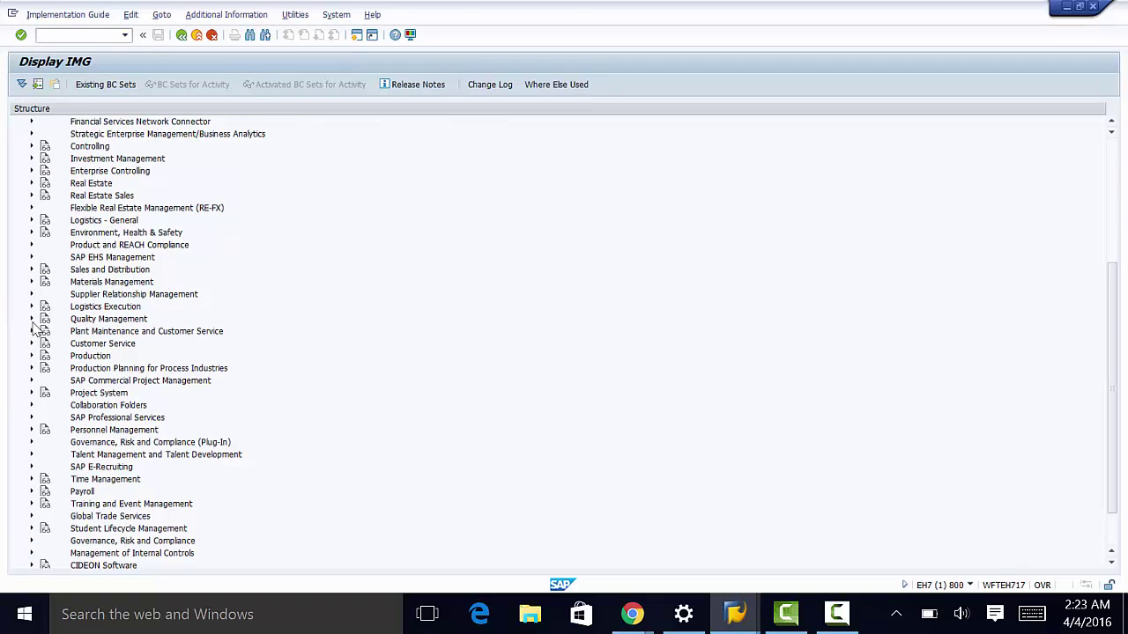
left_click(32, 331)
scroll(398, 288, "down", 3)
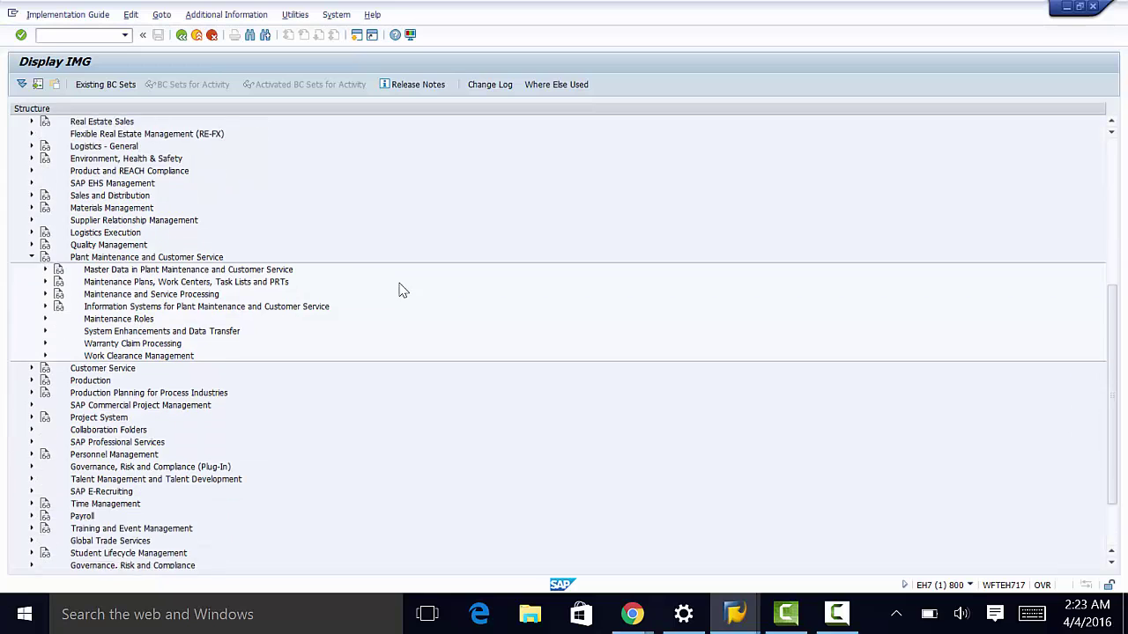
scroll(398, 288, "down", 1)
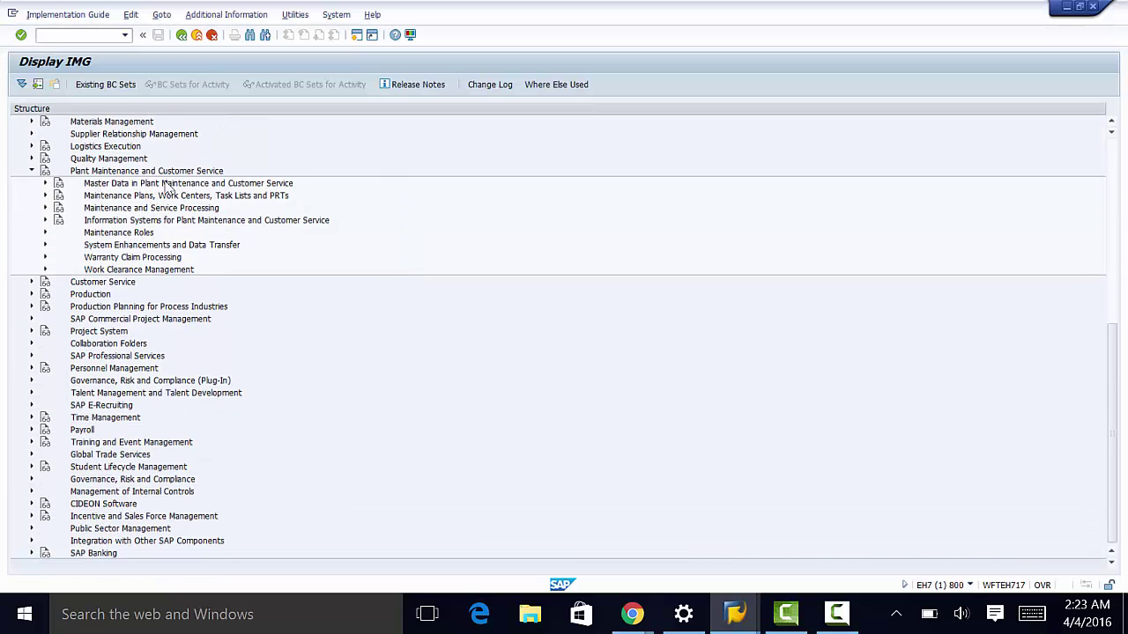
left_click(45, 183)
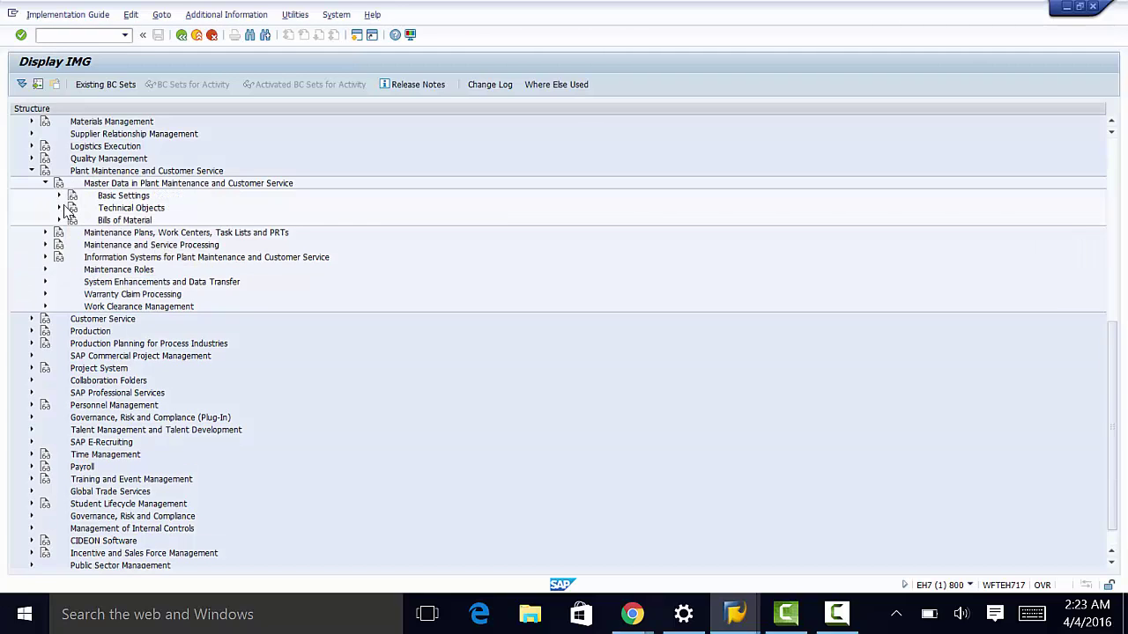
left_click(59, 208)
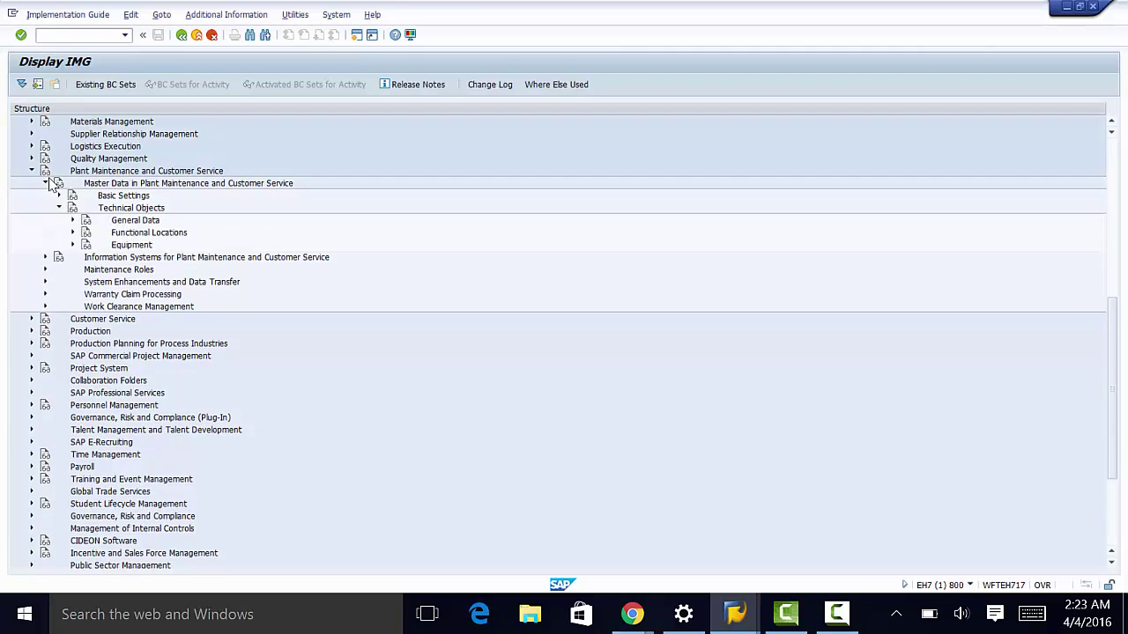
scroll(236, 212, "down", 2)
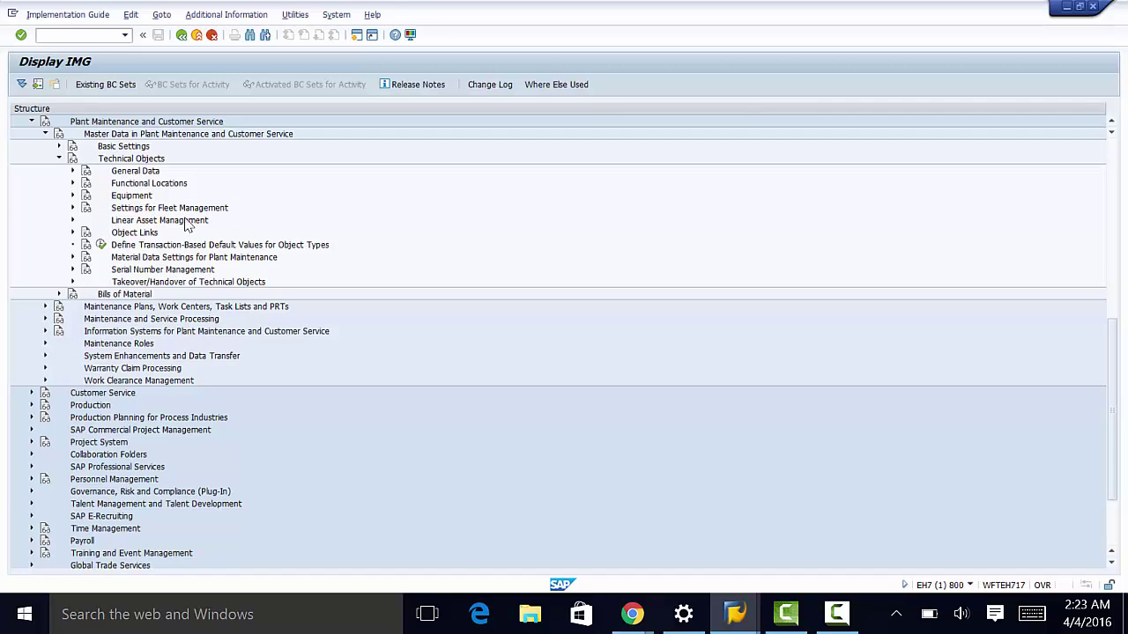
left_click(73, 208)
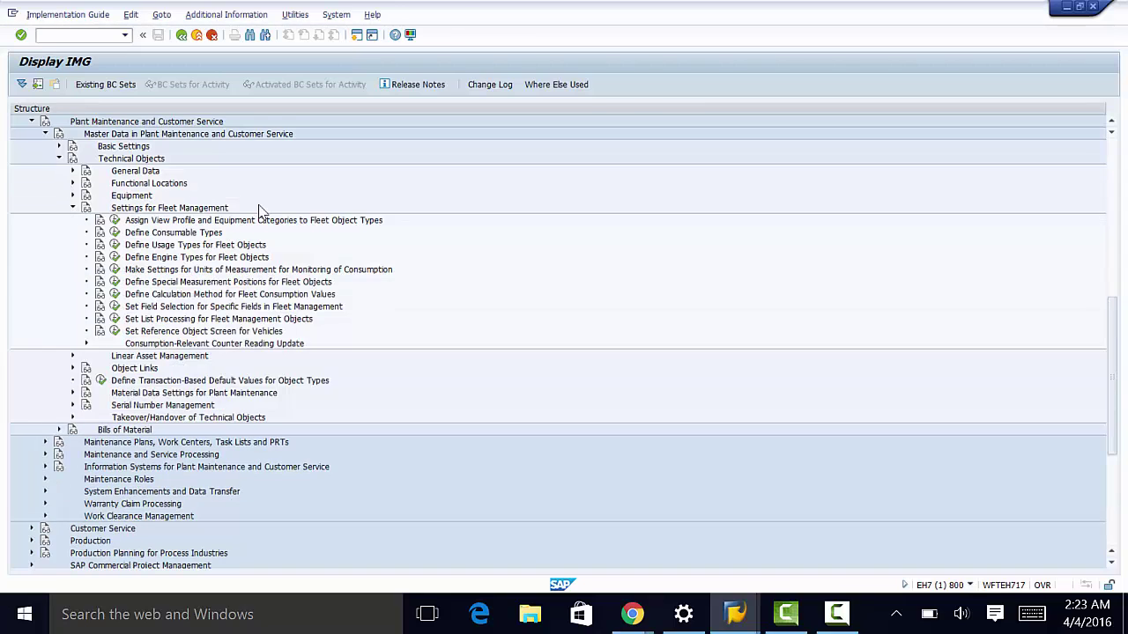
scroll(261, 214, "down", 2)
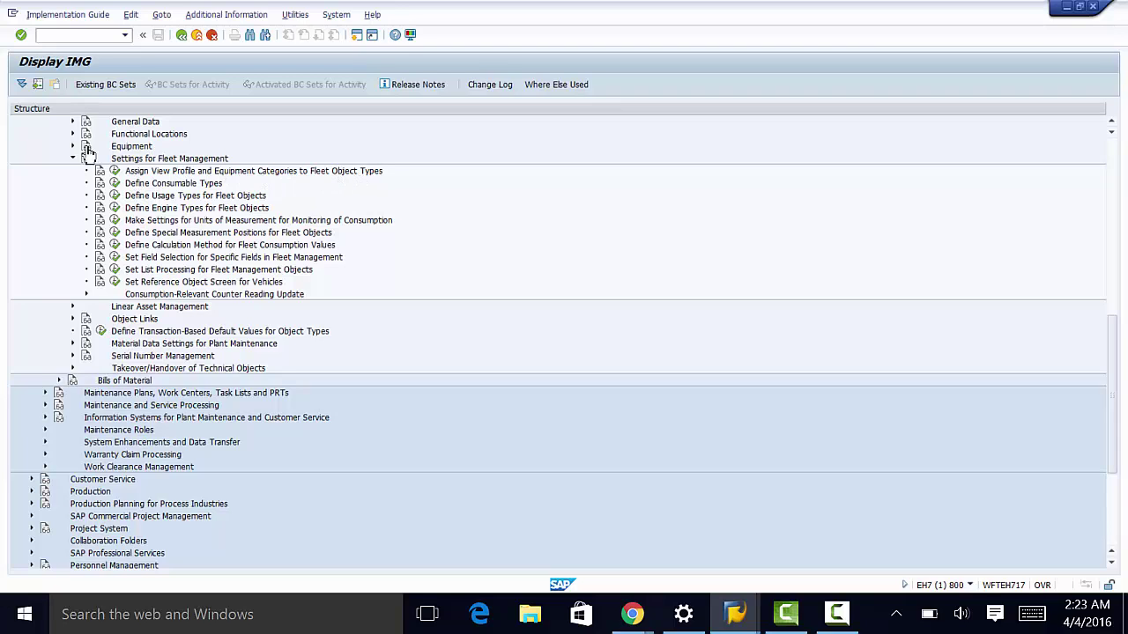
Open the six fleet type definitions (Cars, DSD Trailer, Car Pool…) and start a new entry.
left_click(118, 171)
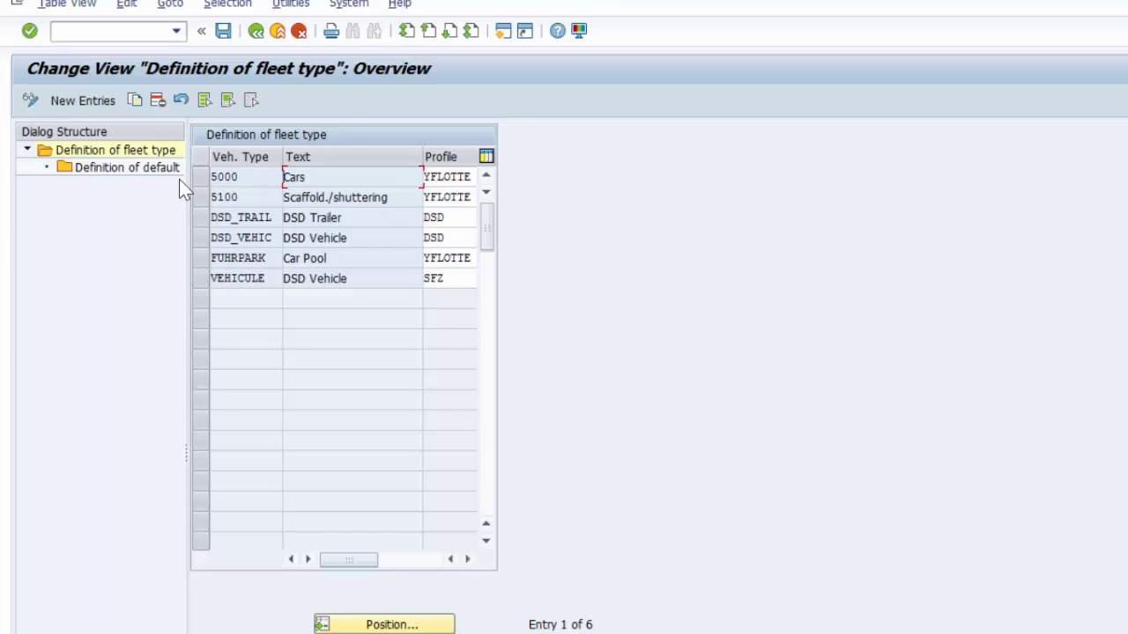
left_click(69, 100)
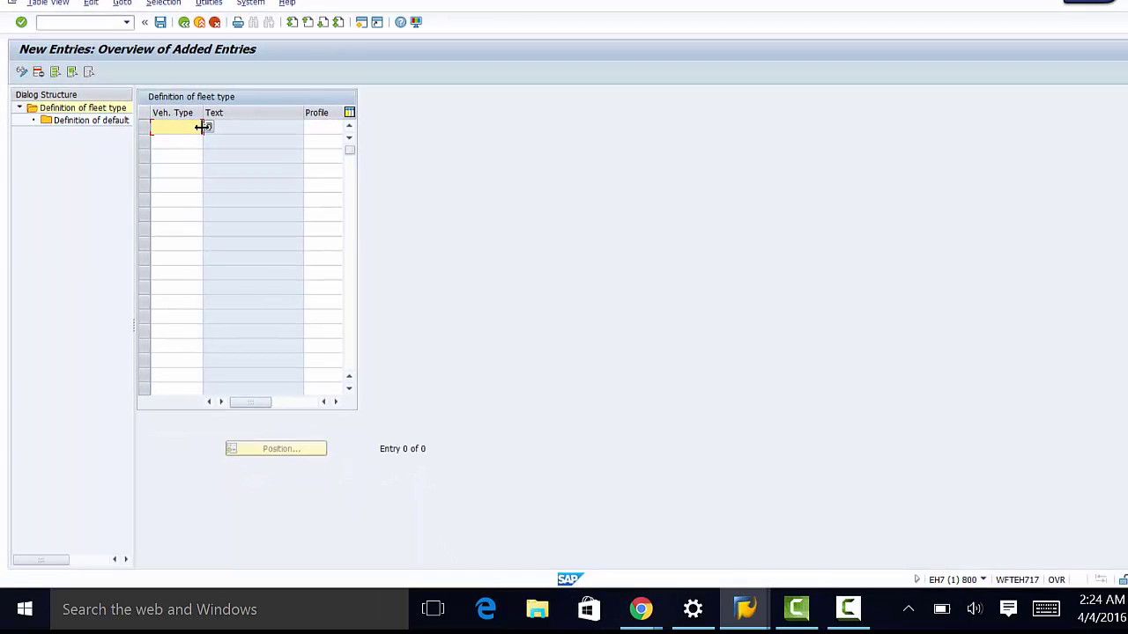
key("Return")
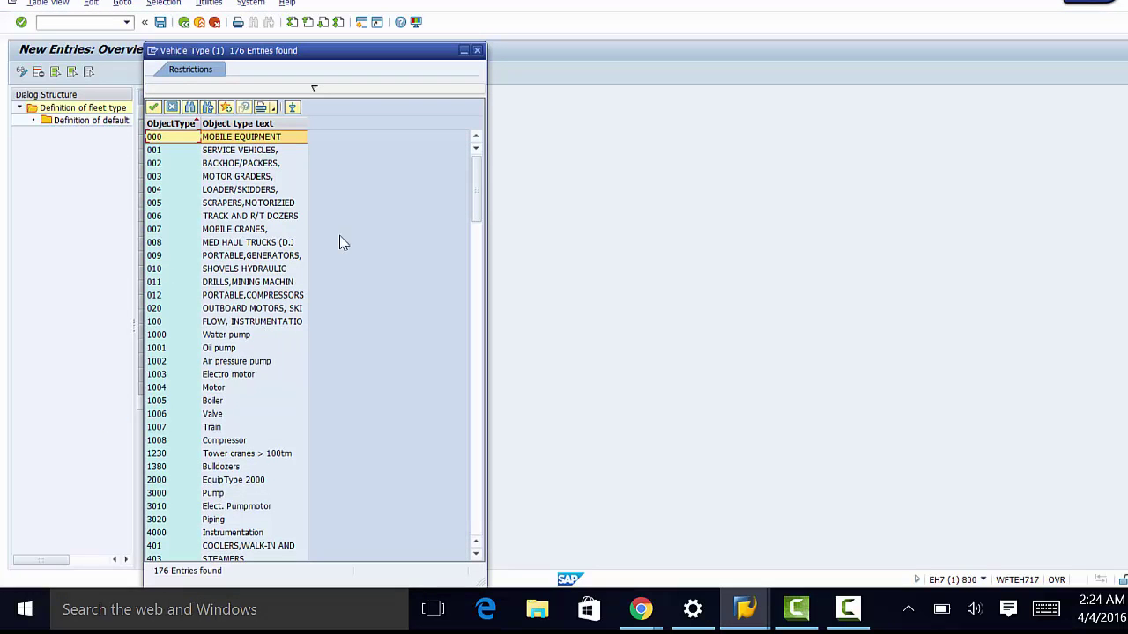
left_click(476, 53)
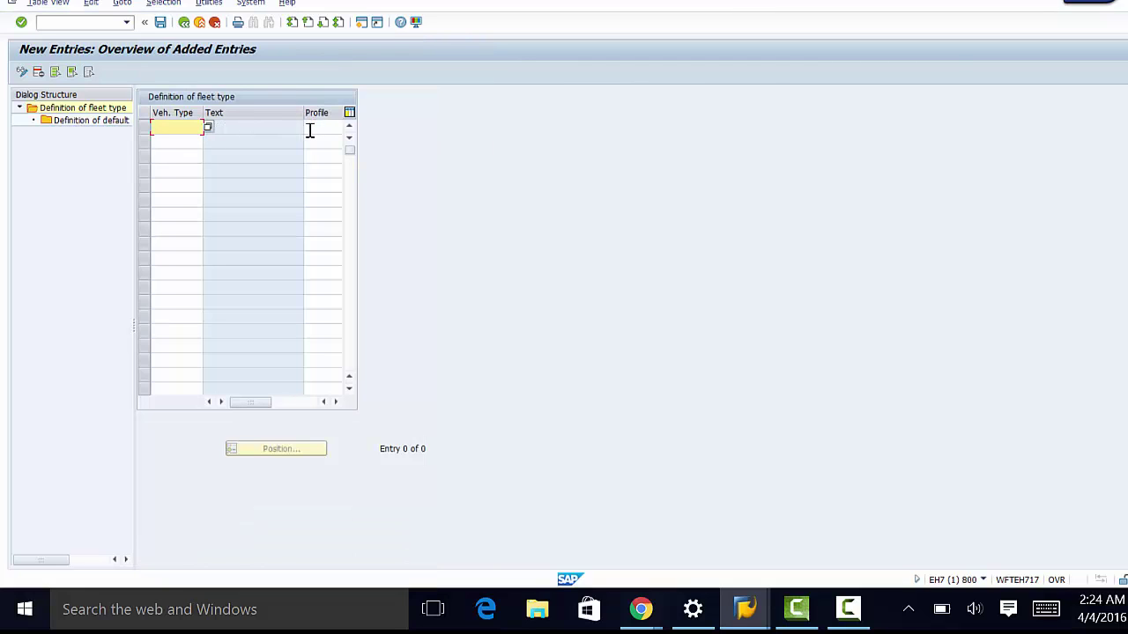
left_click(184, 22)
left_click(847, 609)
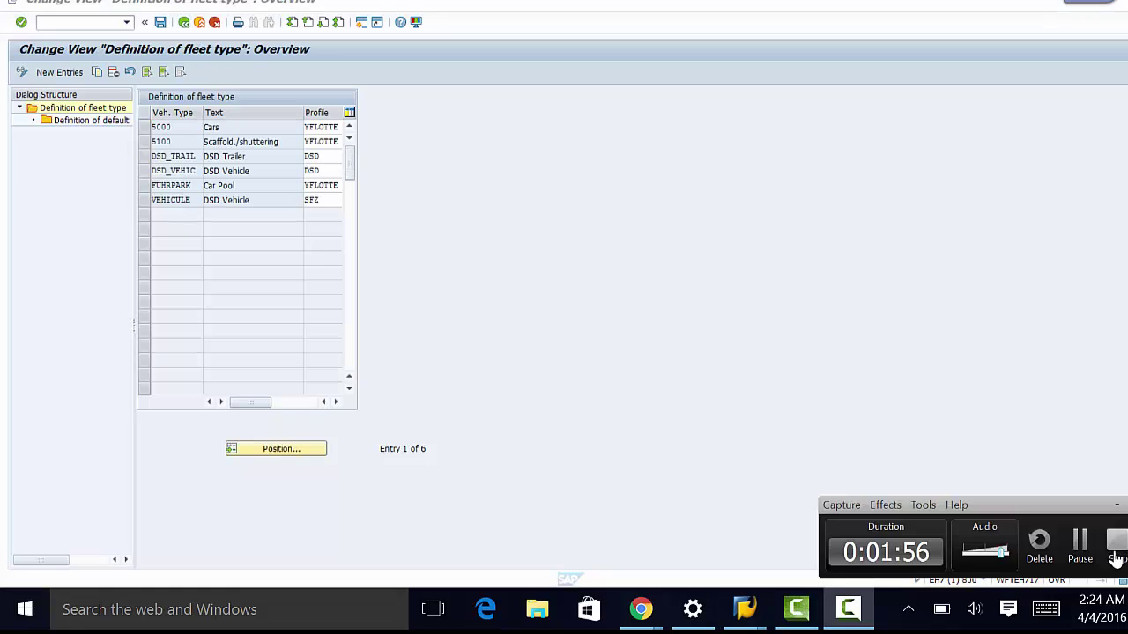
Return from the fleet type table to the Fleet Management IMG and open Define Consumable Types.
left_click(1115, 559)
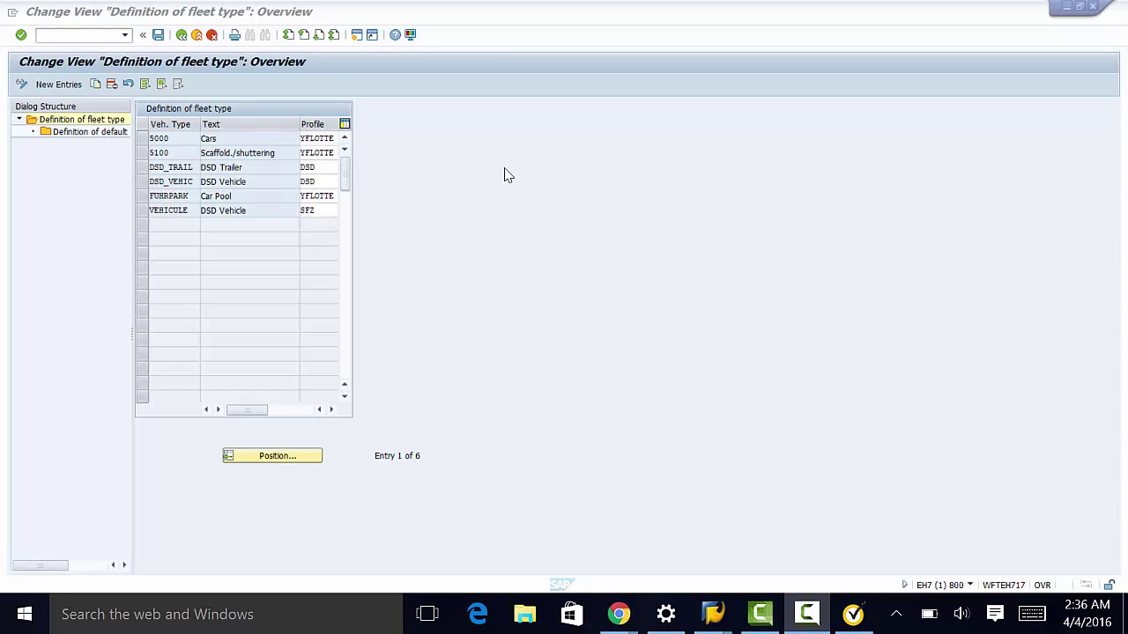
left_click(181, 35)
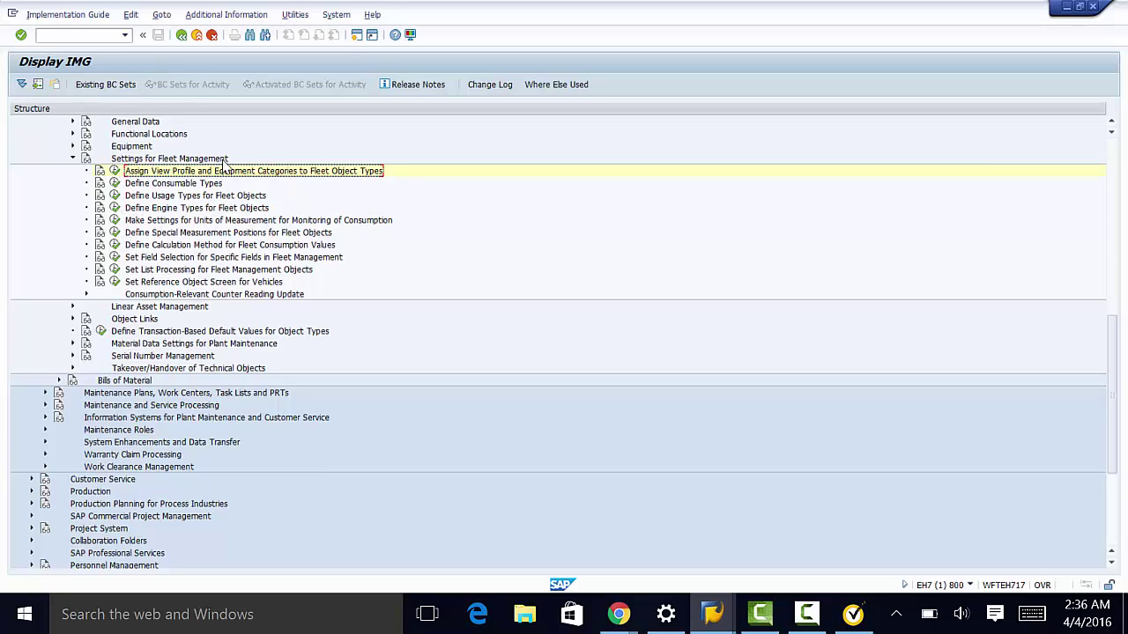
left_click(116, 184)
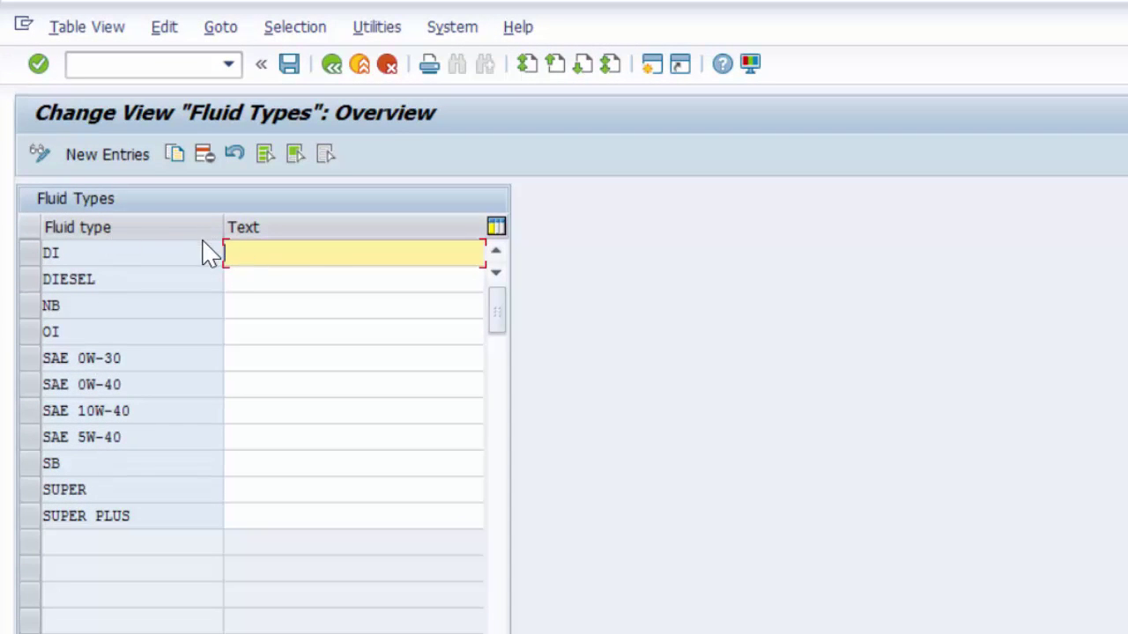
Move to the DIESEL fluid type row, then return to the IMG activity list.
key("Down")
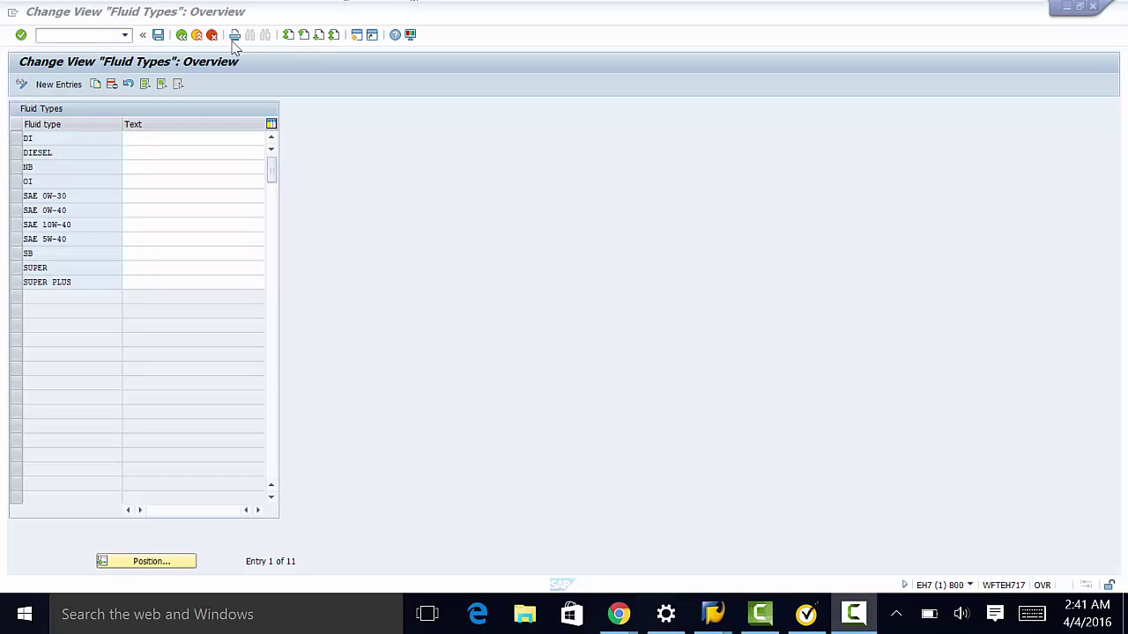
left_click(181, 36)
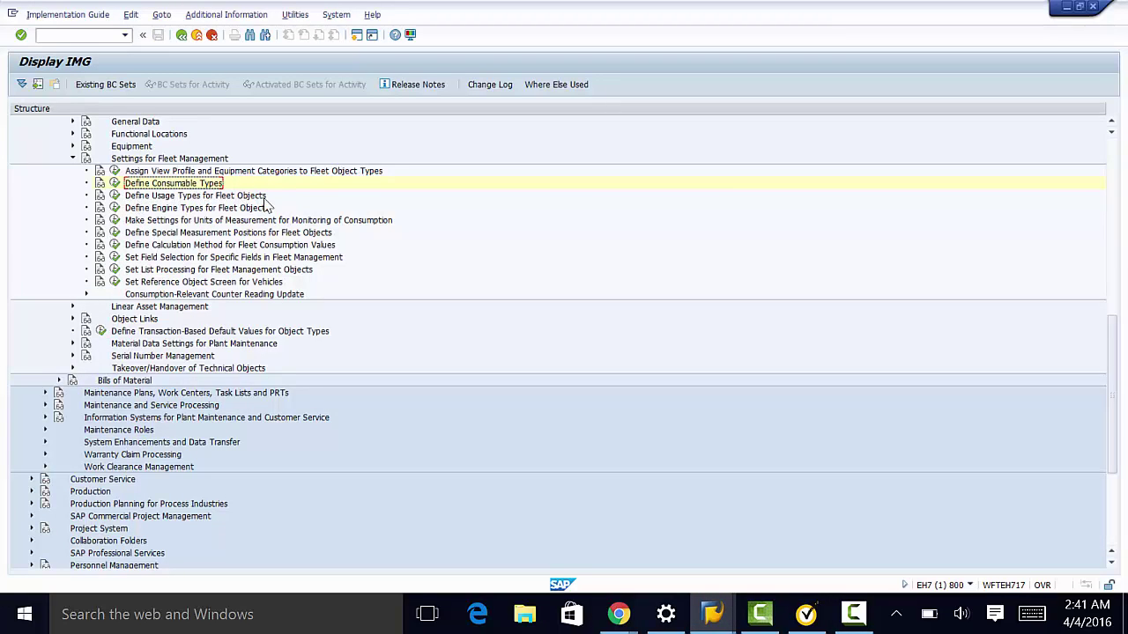
Open Define Usage Types for Fleet Objects, showing indicators C, D, G, P, R and T.
left_click(113, 182)
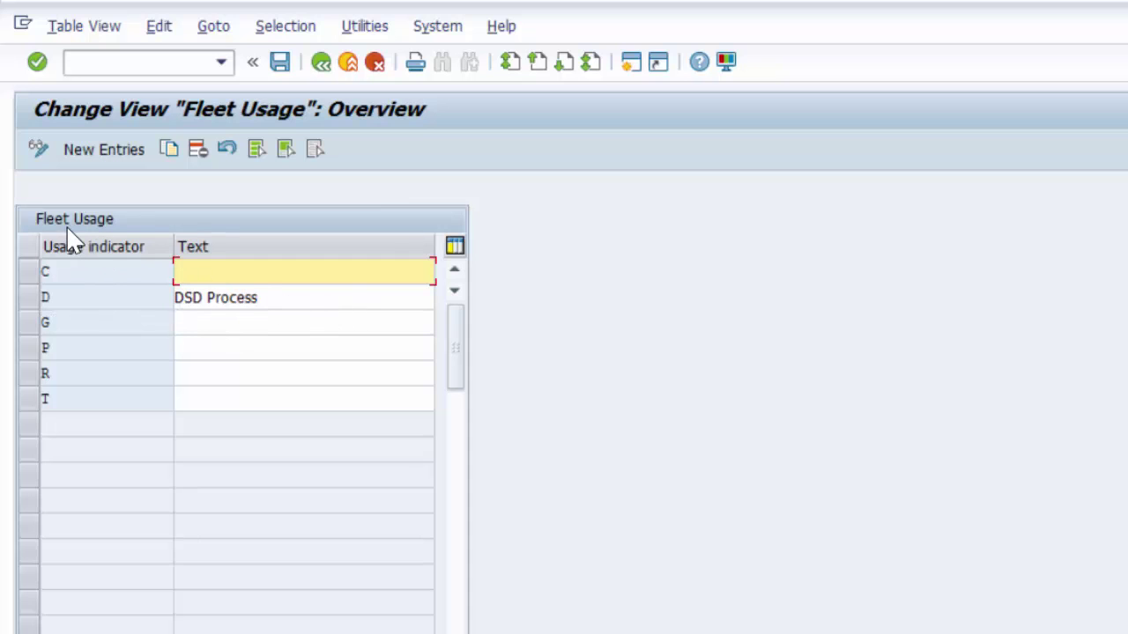
Open a blank New Entries table for fleet usage, then return to the Fleet Management IMG tree.
left_click(91, 148)
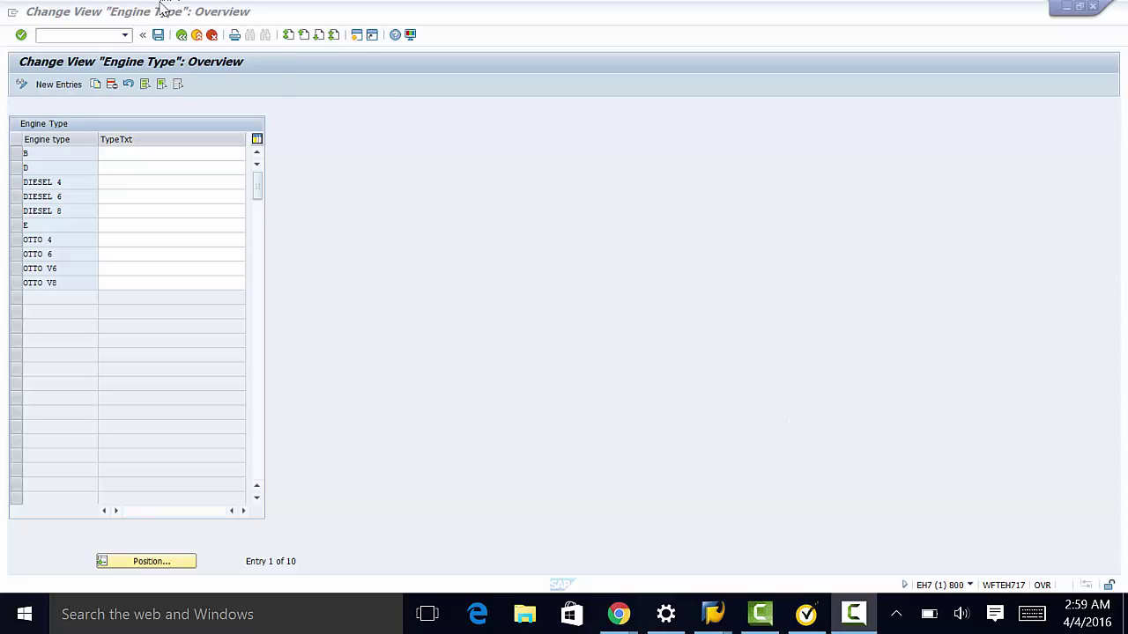
left_click(181, 35)
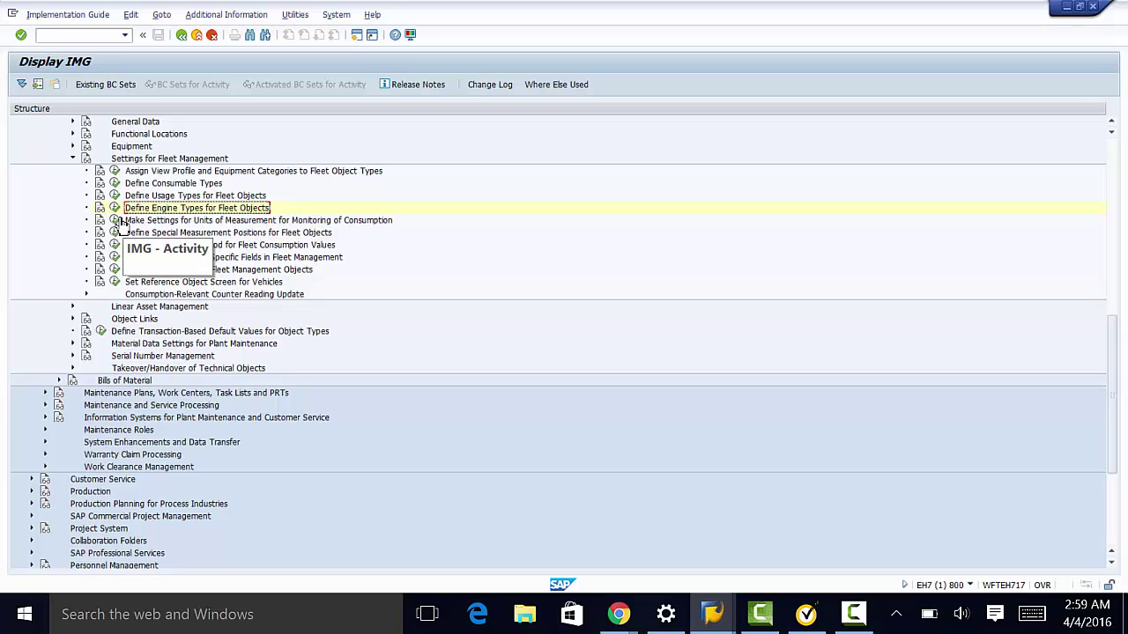
Select consumption unit group M2 (volume consumption / distance) and show its valid units.
left_click(115, 220)
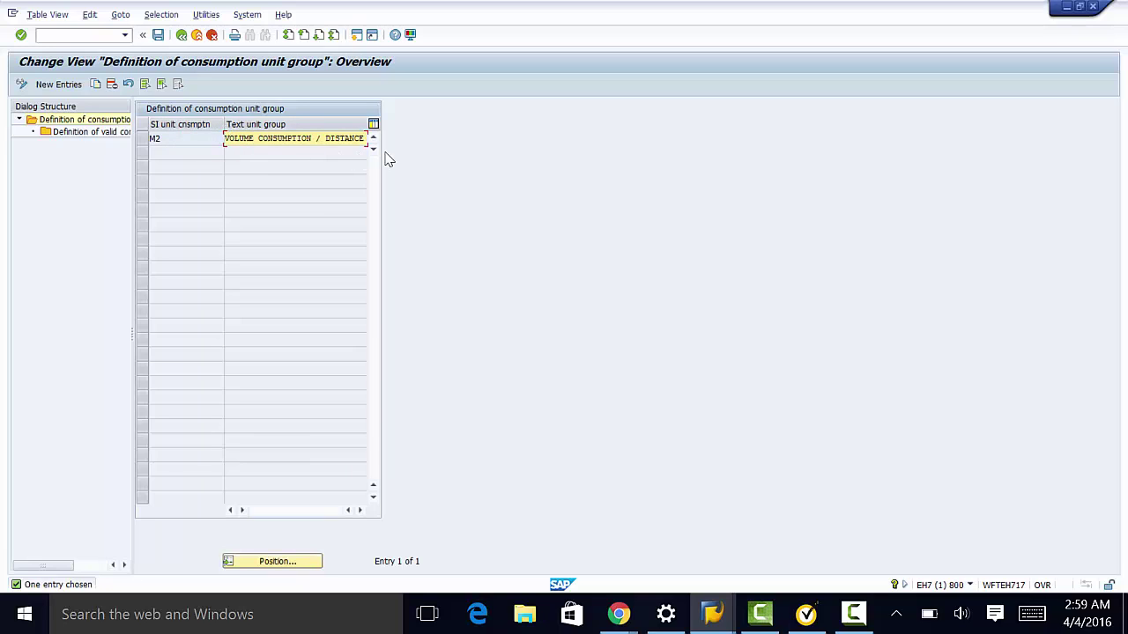
left_click(142, 145)
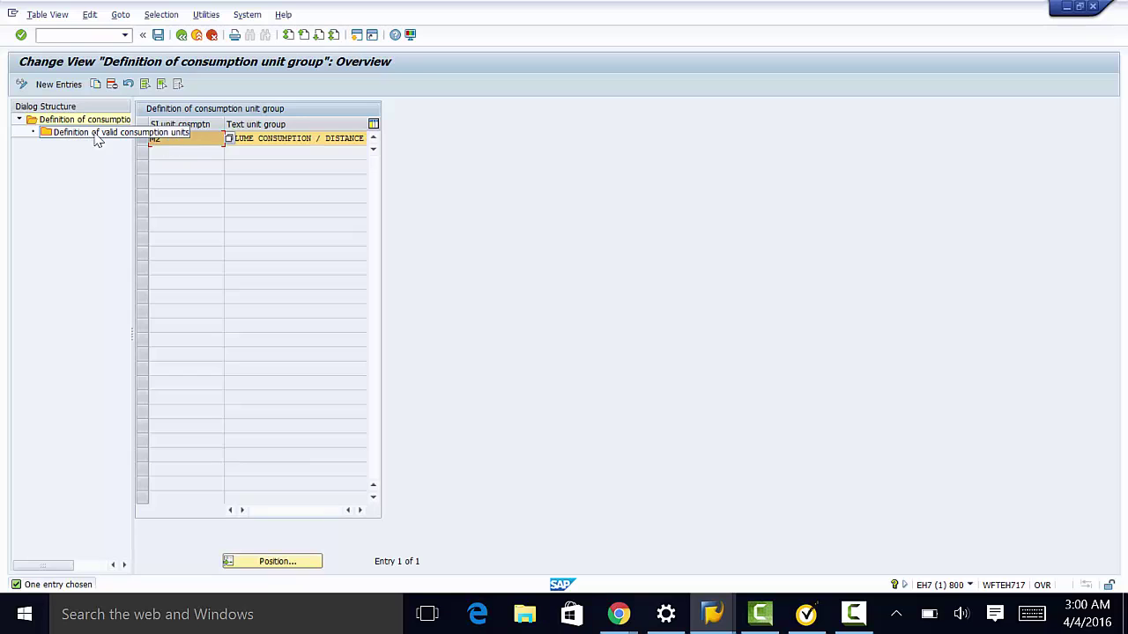
left_click(55, 132)
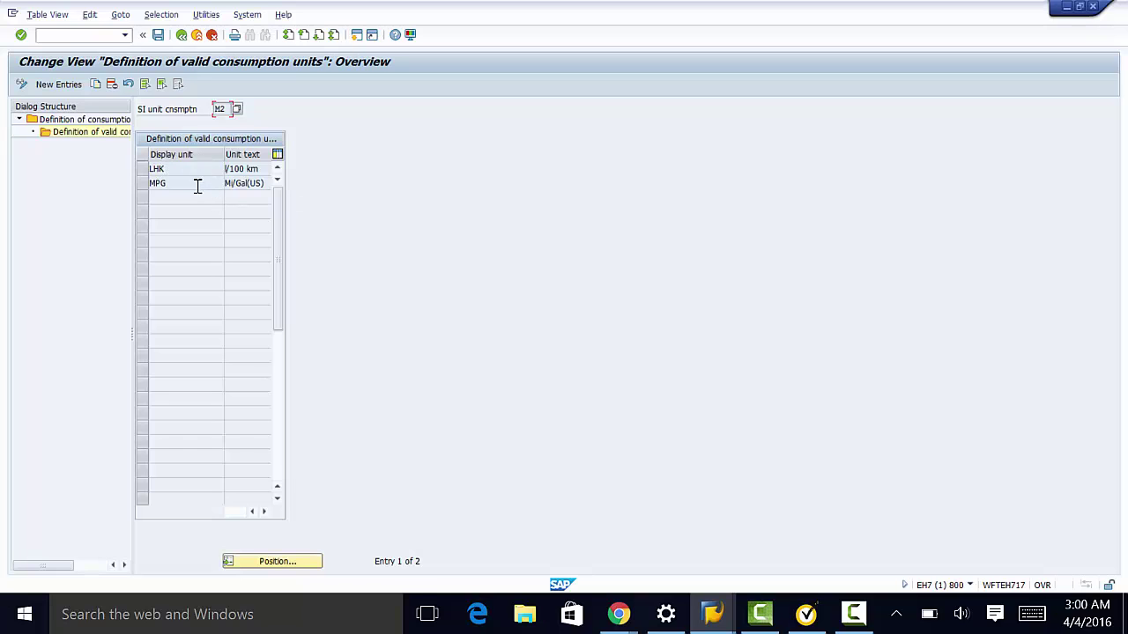
Review M2's units LHK and MPG, return to the IMG and open Define Special Measurement Positions.
left_click(56, 87)
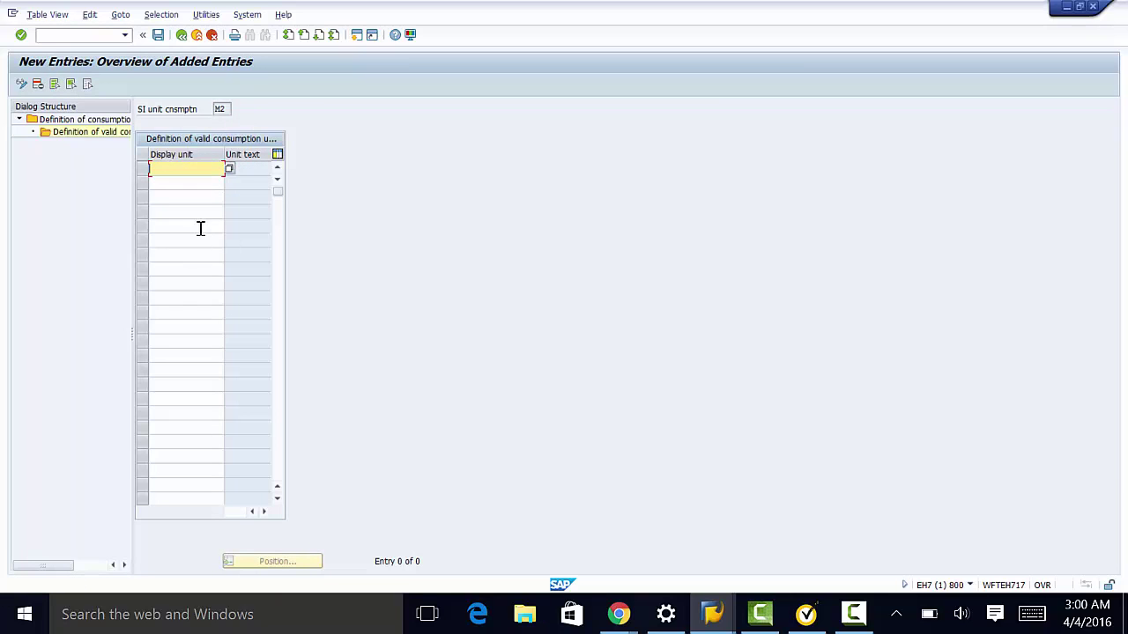
left_click(161, 35)
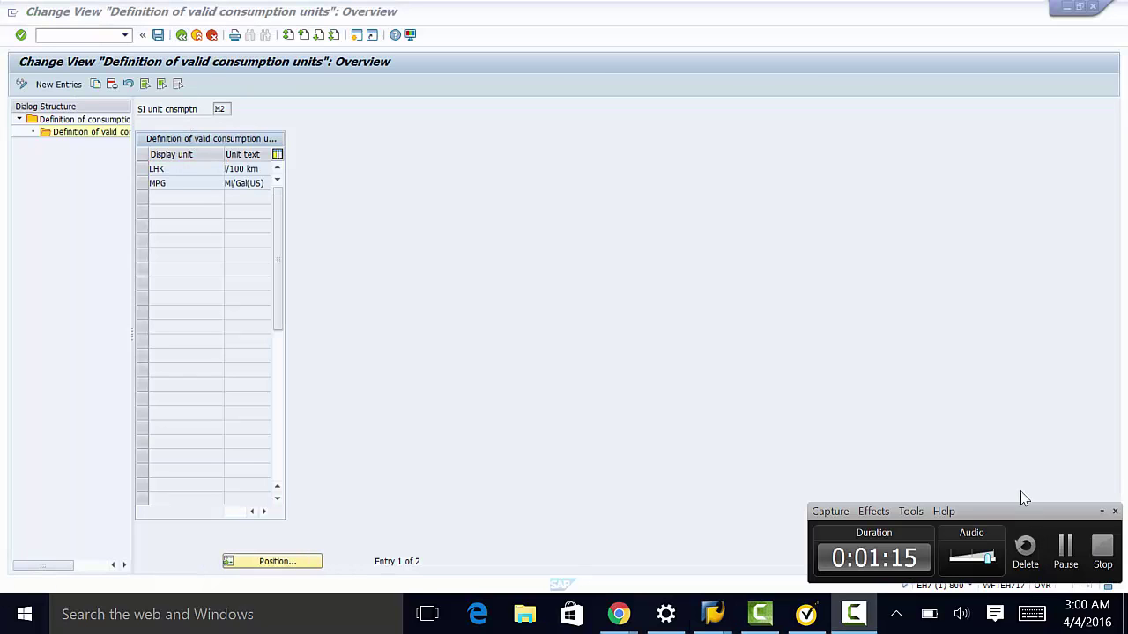
left_click(1107, 544)
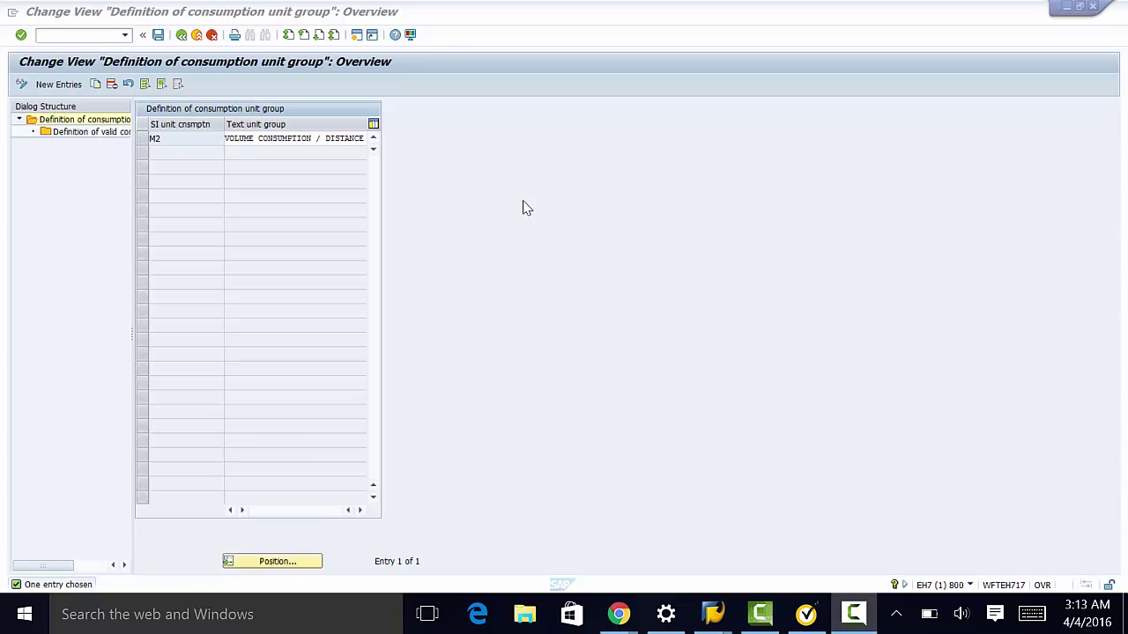
left_click(159, 35)
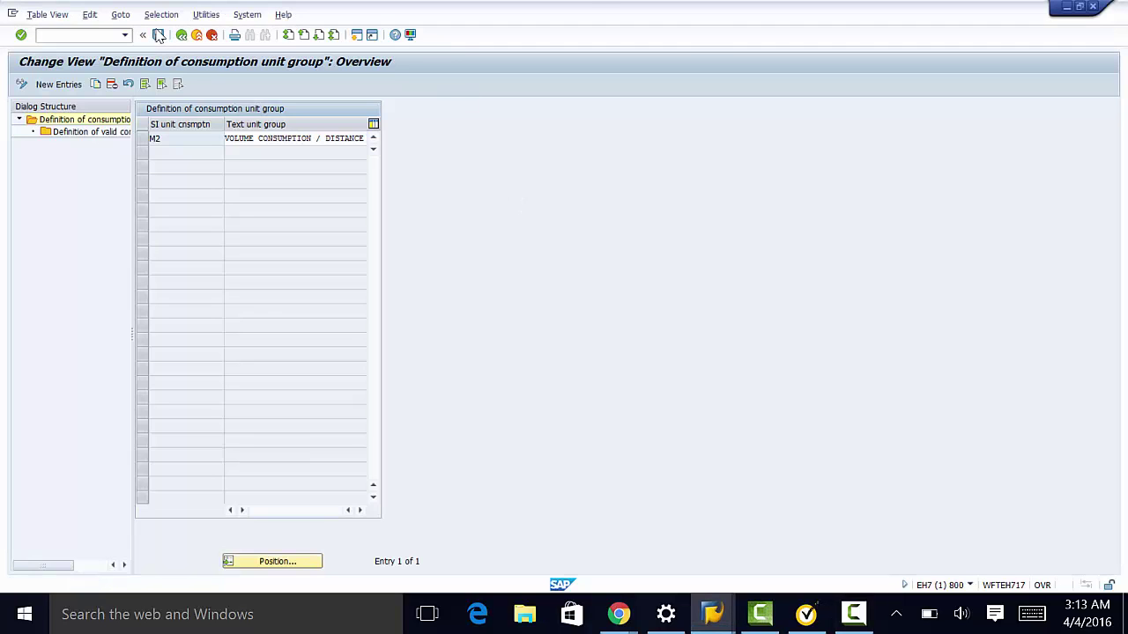
key("F3")
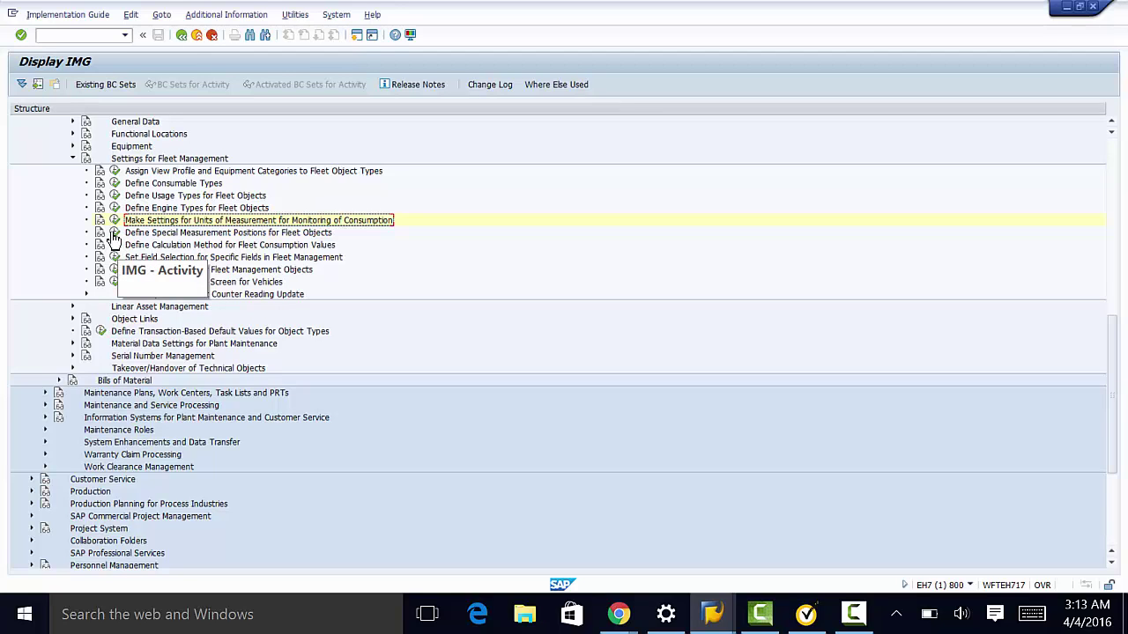
left_click(113, 235)
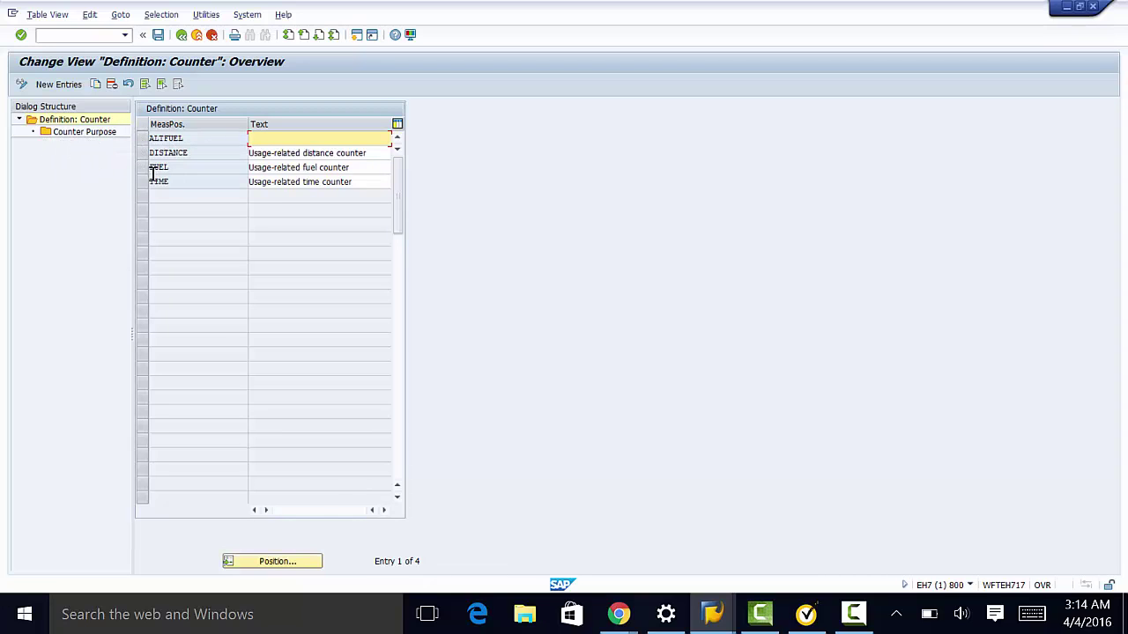
Select the FUEL counter to view its Primary fuel counter purpose and Usage options.
left_click(152, 171)
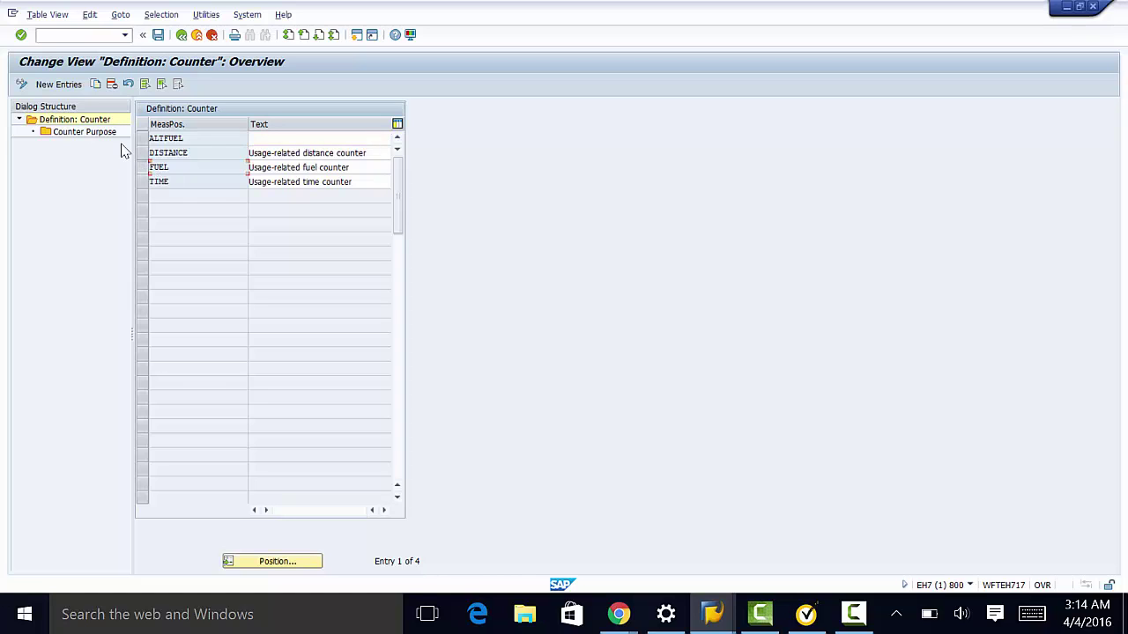
double_click(78, 134)
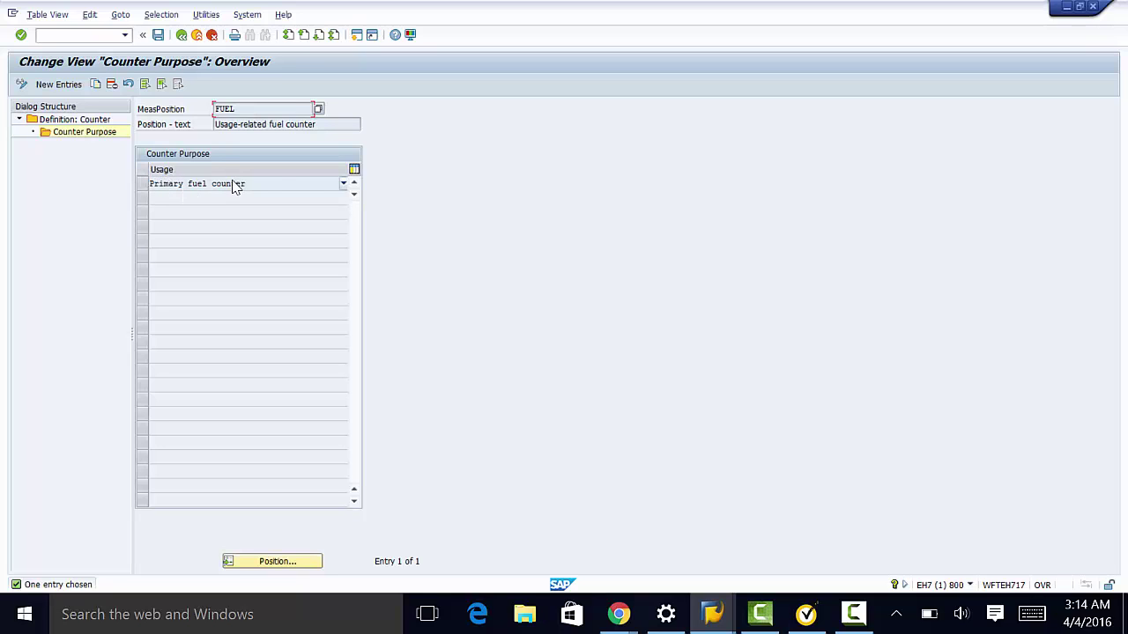
left_click(343, 184)
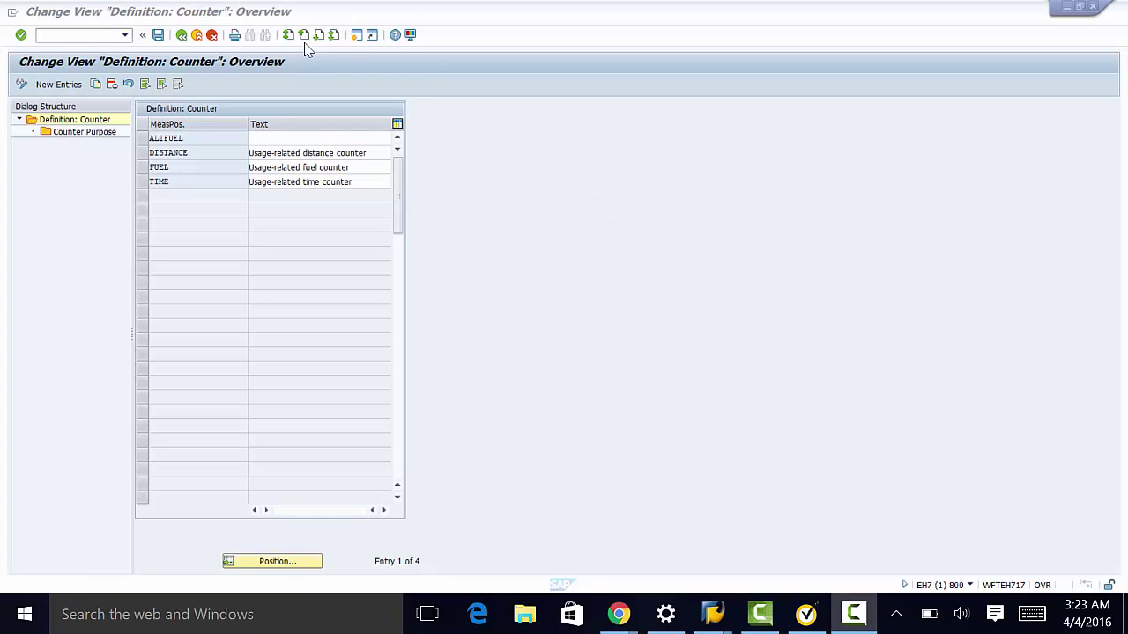
Open fleet consumption calculation keys A–D, check method B's MPG display unit, then start New Entries.
left_click(180, 36)
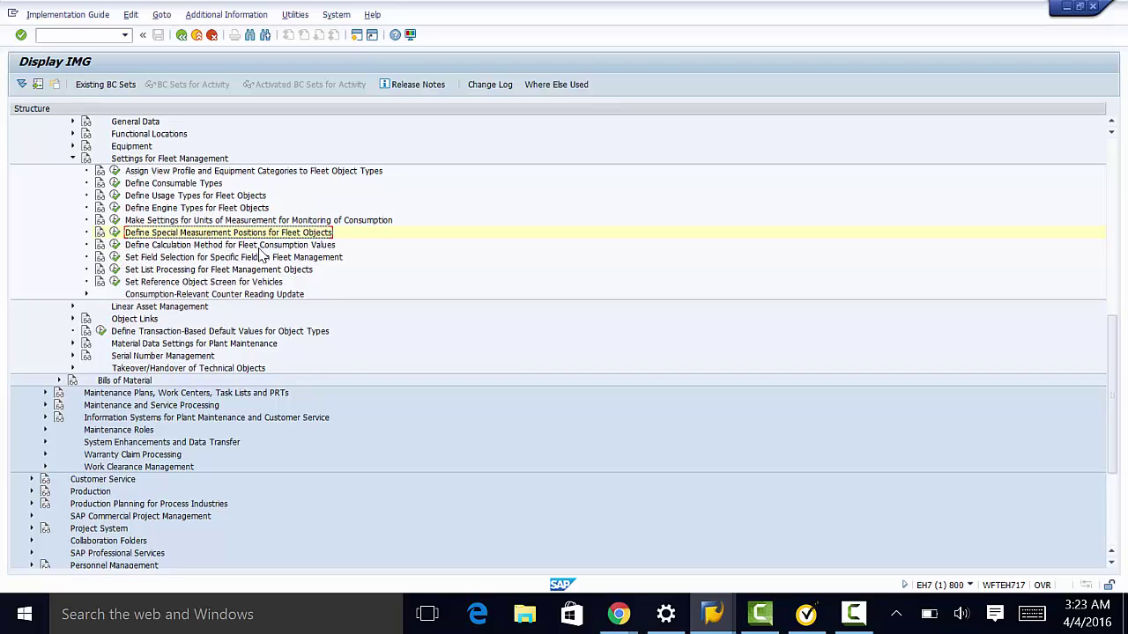
left_click(113, 247)
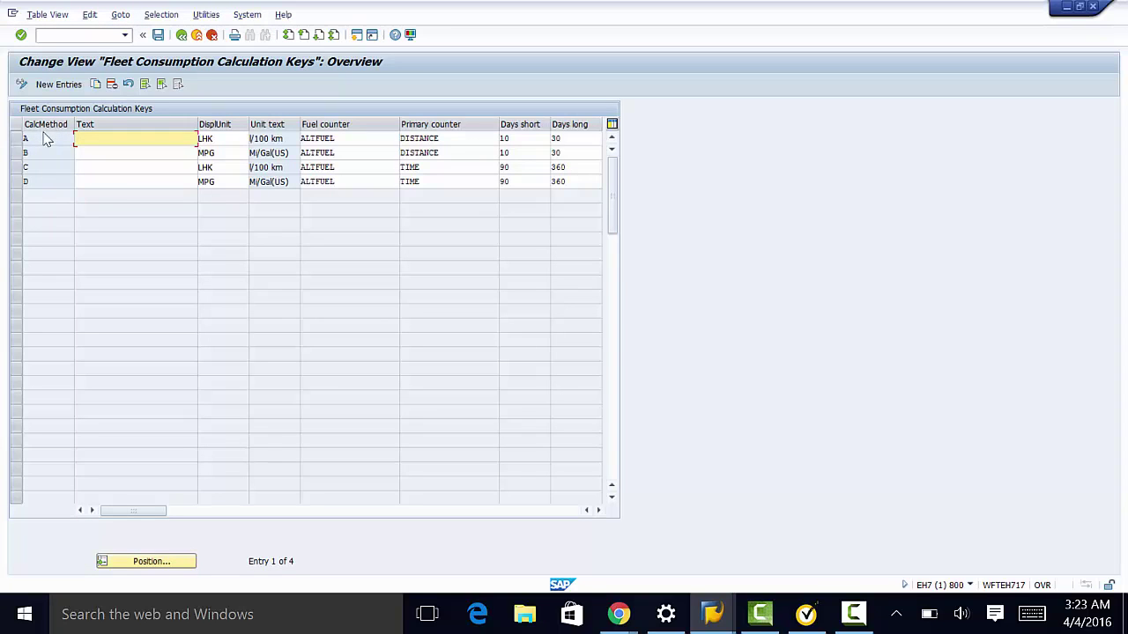
left_click(197, 154)
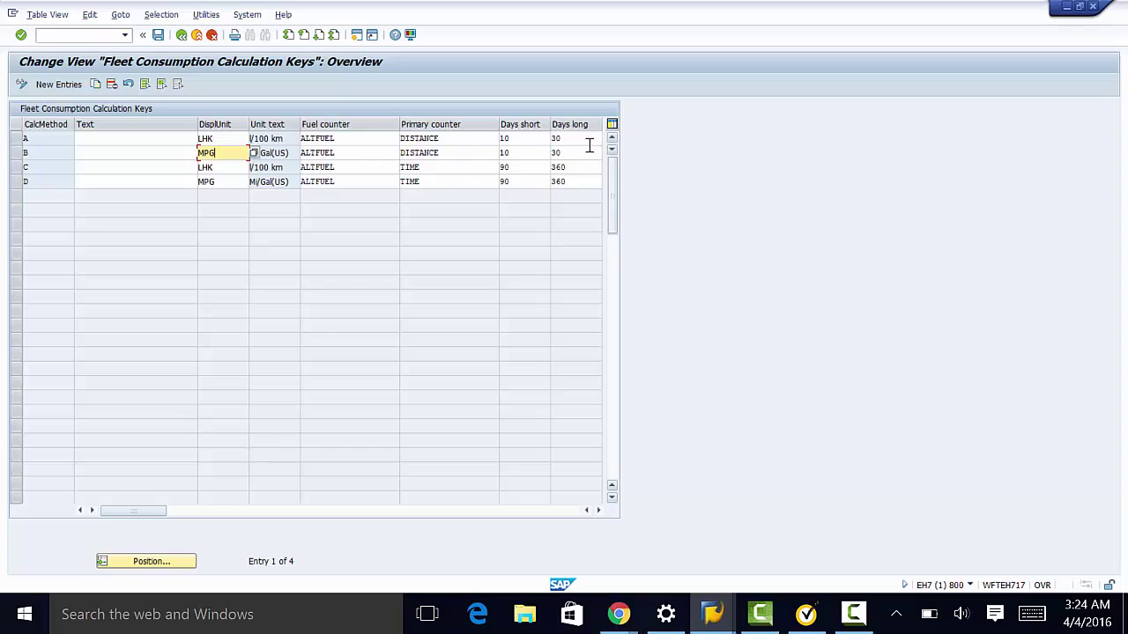
left_click(66, 89)
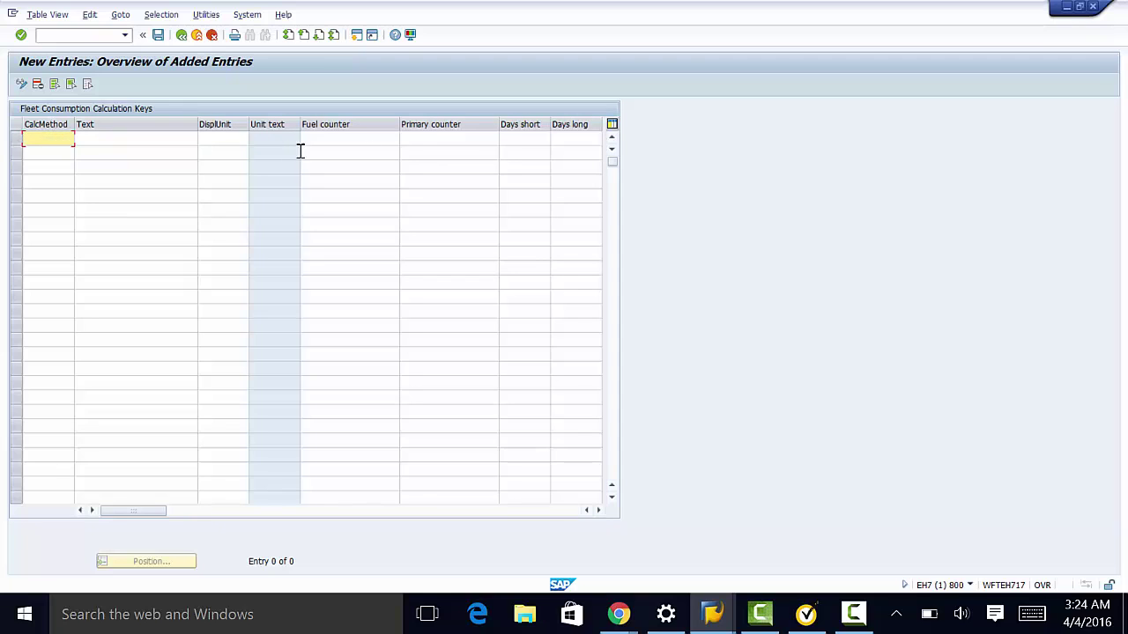
Return to the IMG tree and open Field Selection: Modifiable Fields for fleet object data.
key("F3")
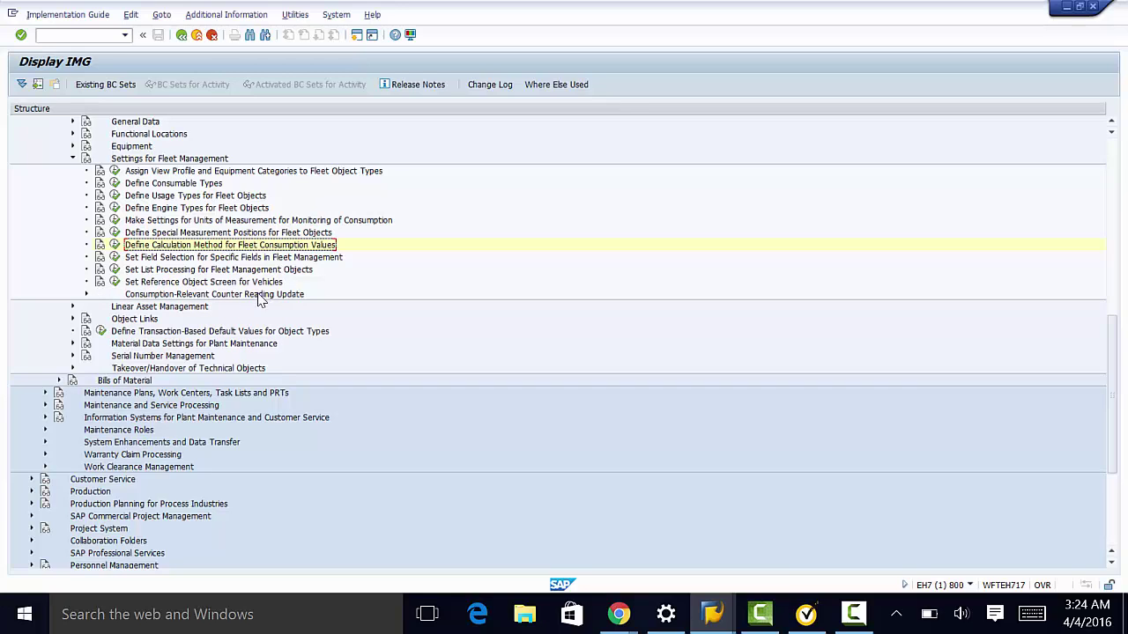
left_click(114, 257)
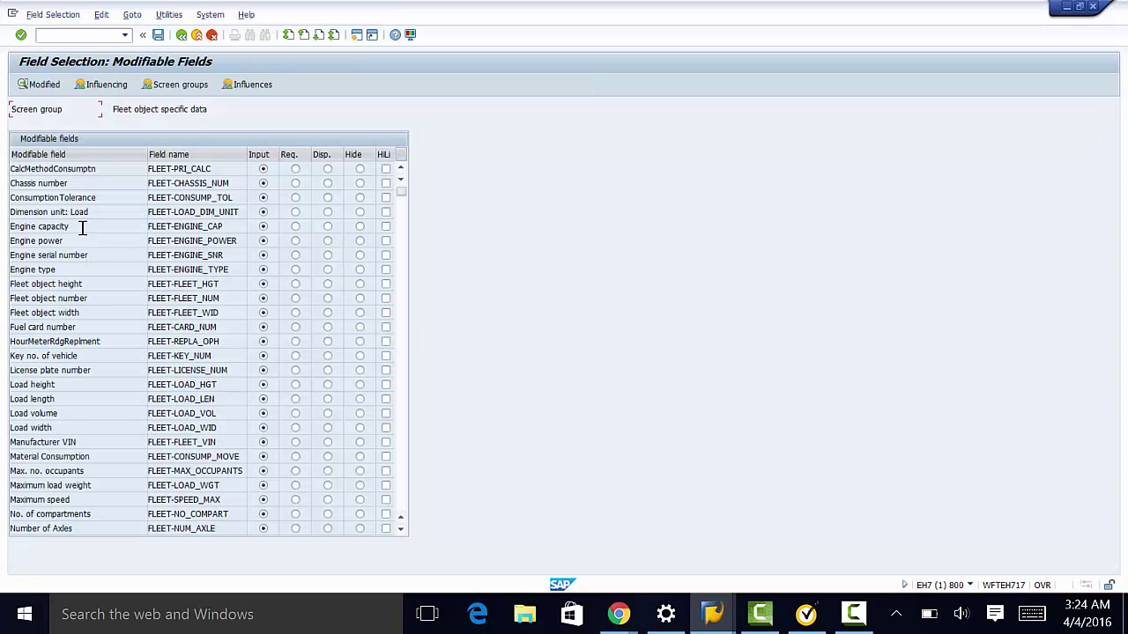